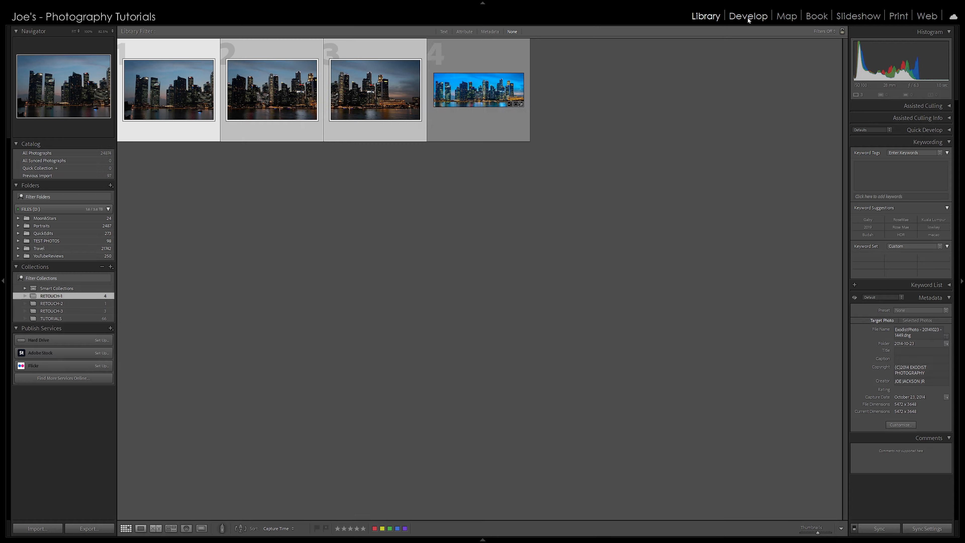
- With Auto Sync on in Develop, remove chromatic aberration and enable lens profile corrections for the three selected skyline photos
click(748, 17)
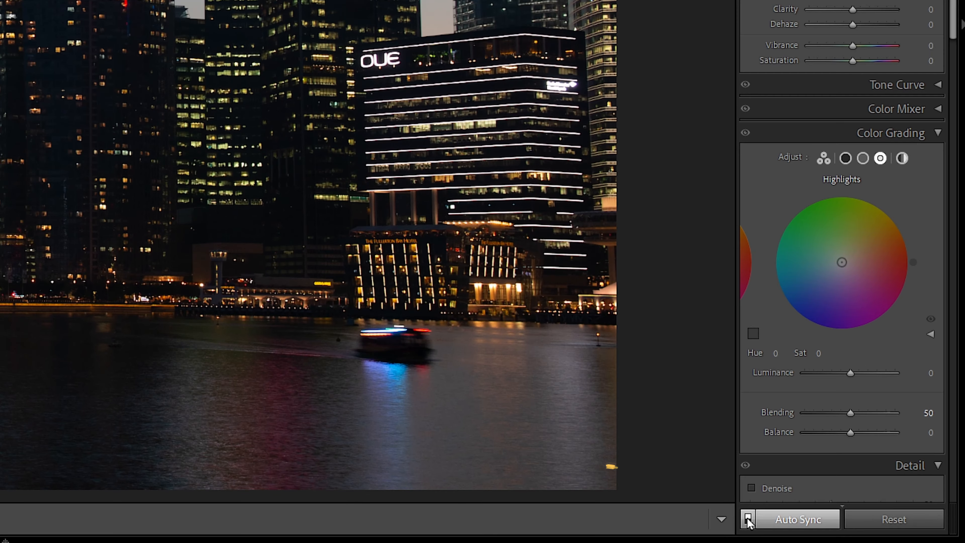
click(854, 528)
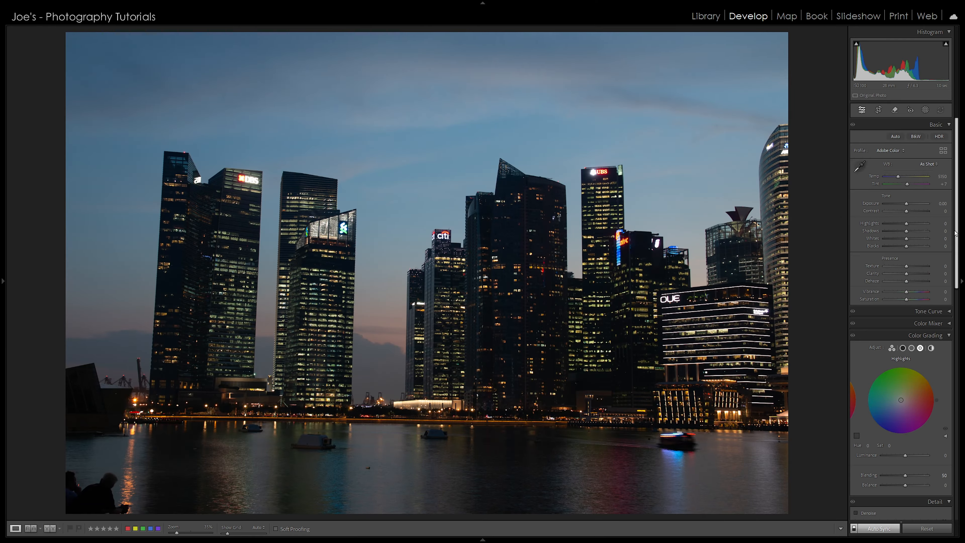
drag(956, 233, 962, 415)
click(887, 306)
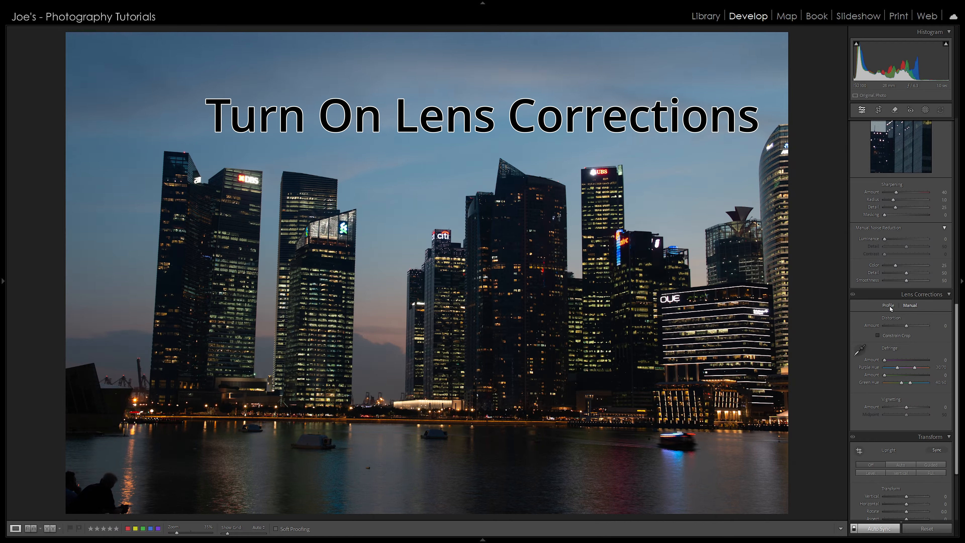
click(880, 316)
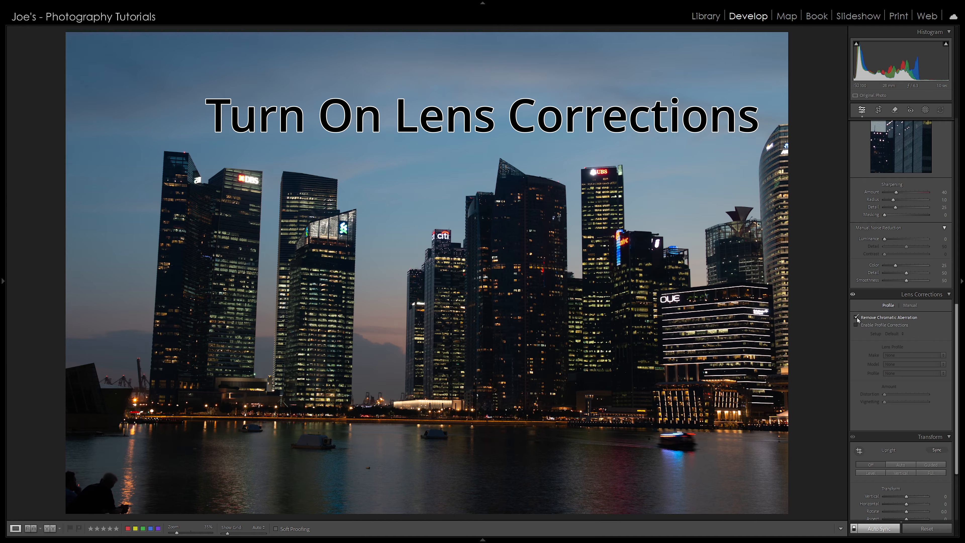
click(856, 326)
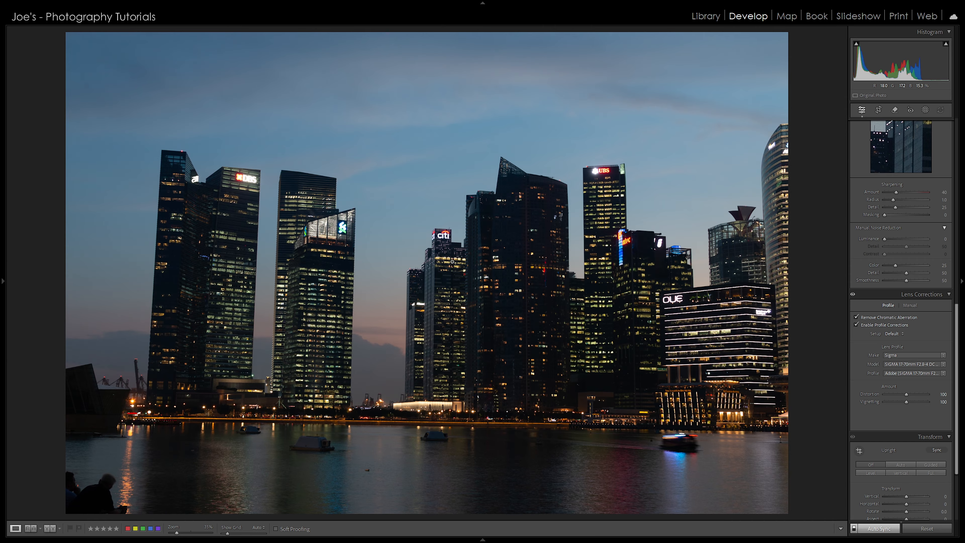
click(330, 234)
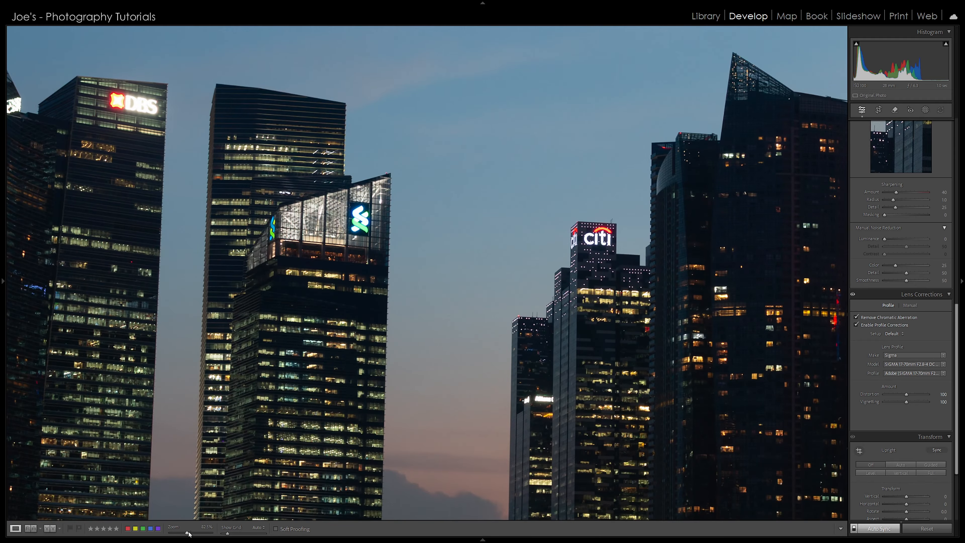
drag(189, 533, 195, 535)
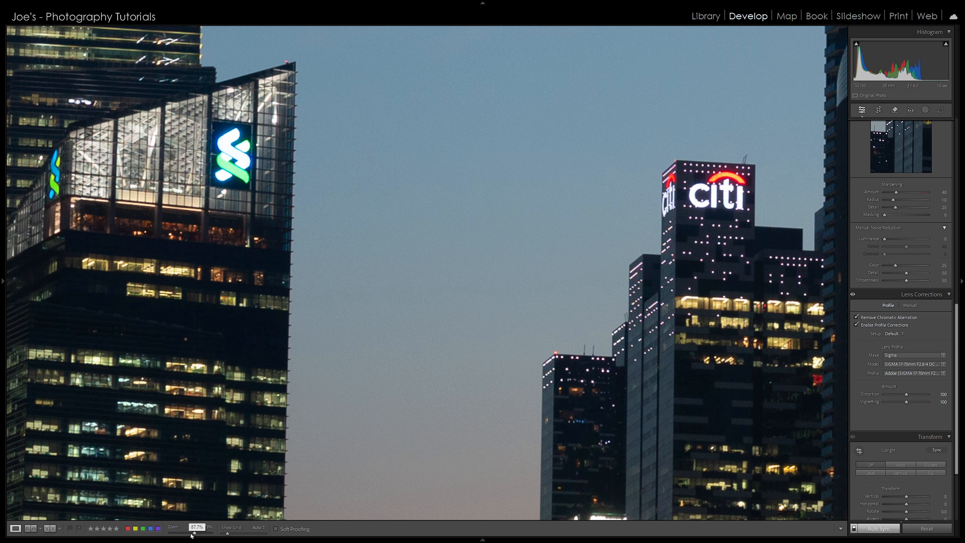
drag(194, 533, 182, 533)
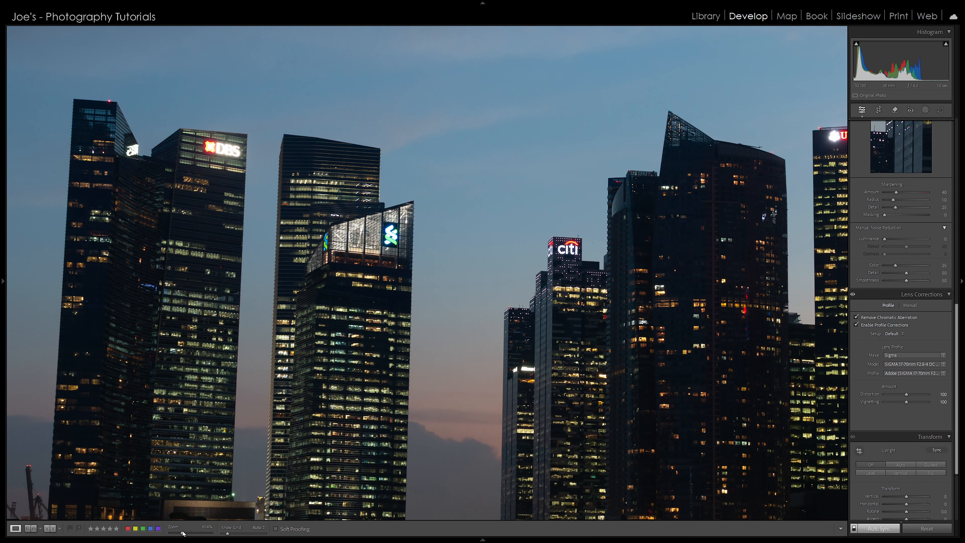
drag(182, 533, 178, 533)
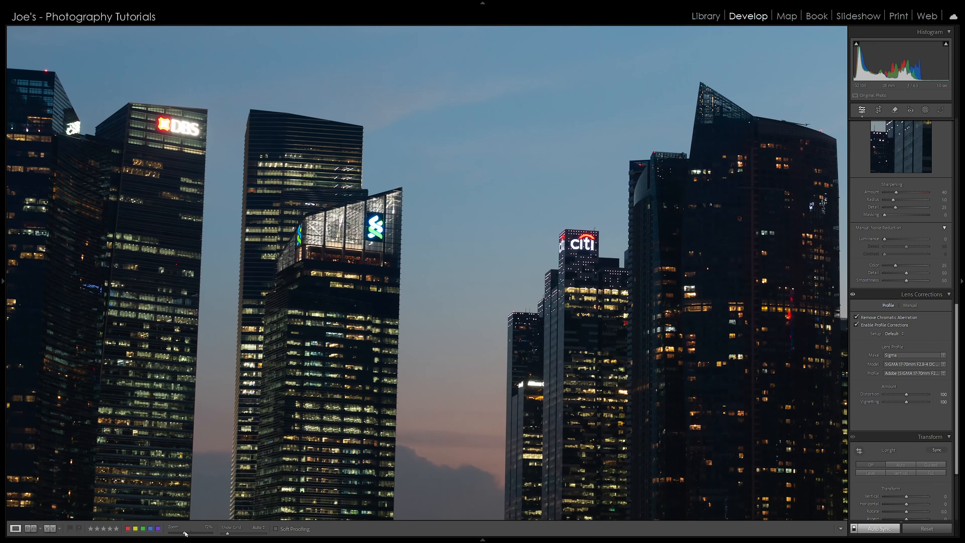
click(357, 359)
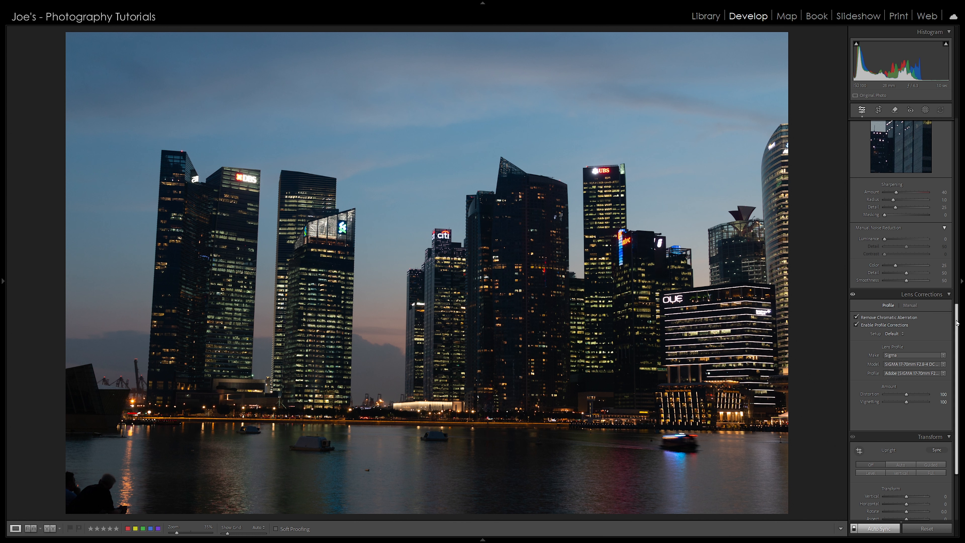
- Try correcting the vertical perspective of the three photos with Vertical transform values of -13 and -14
drag(956, 322, 963, 372)
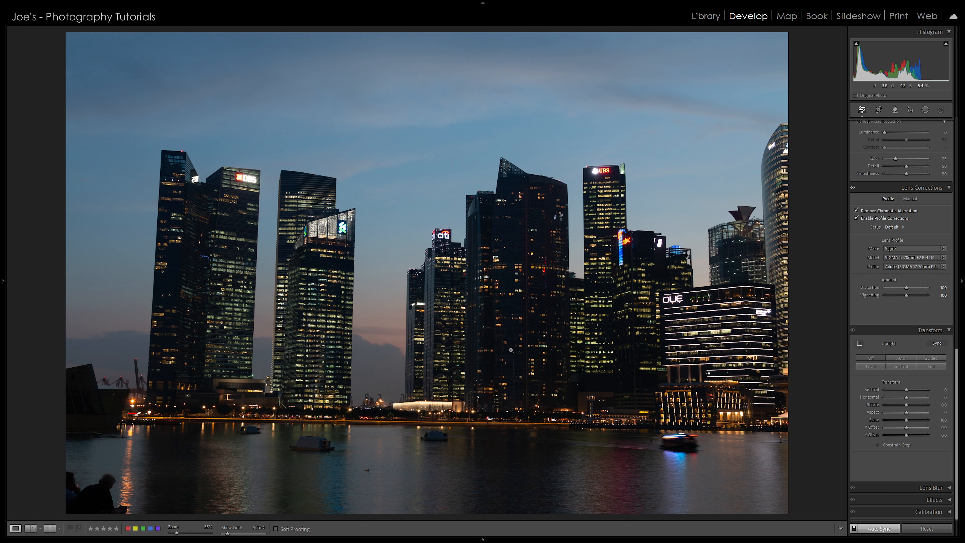
drag(906, 390, 904, 390)
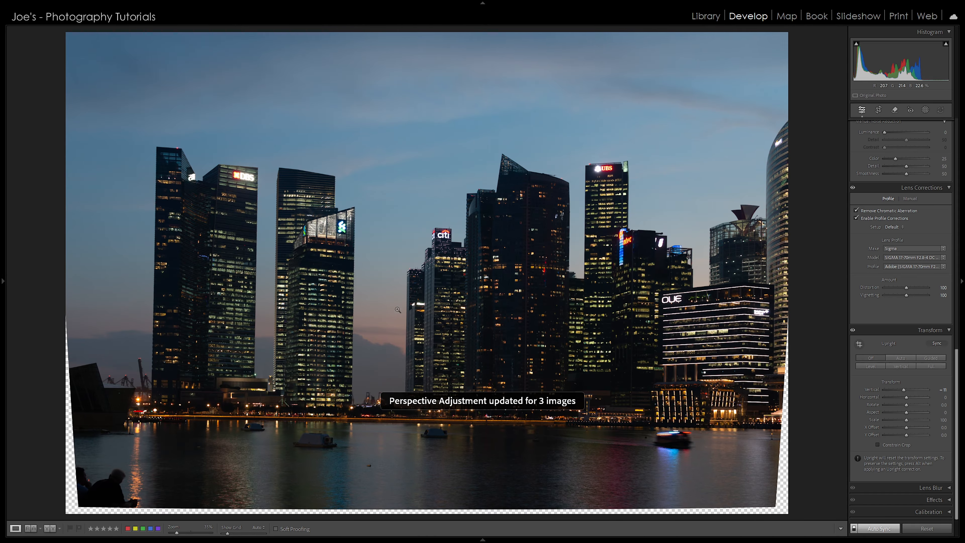
click(944, 389)
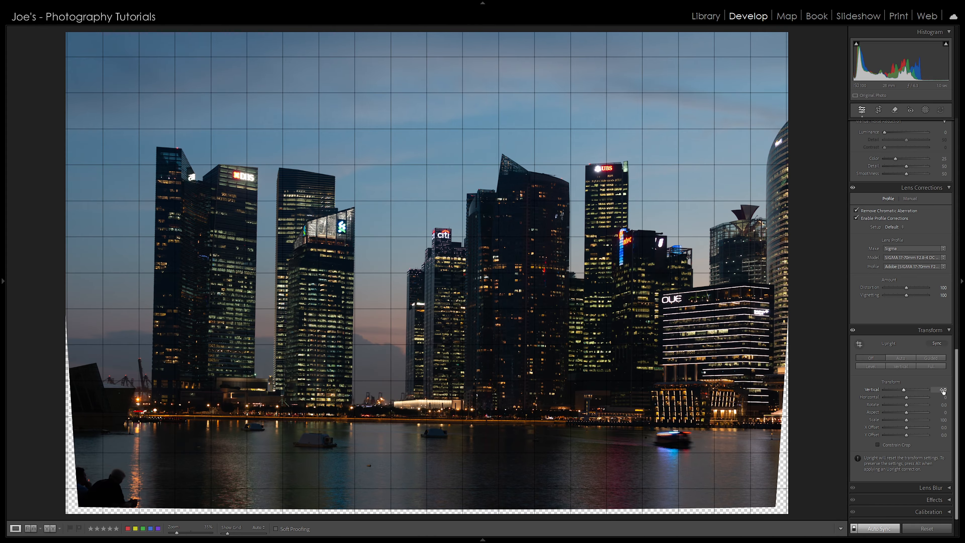
text(-13)
key(Return)
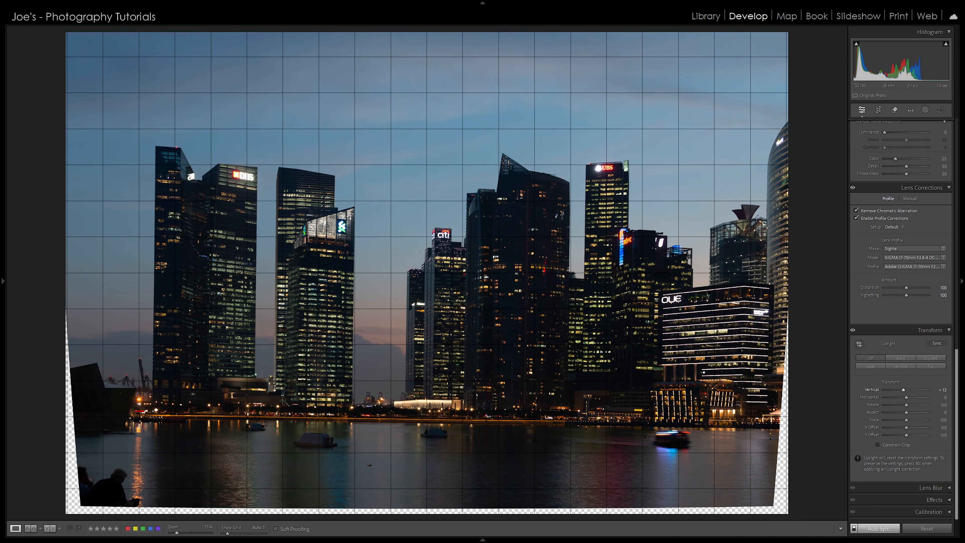
key(Down)
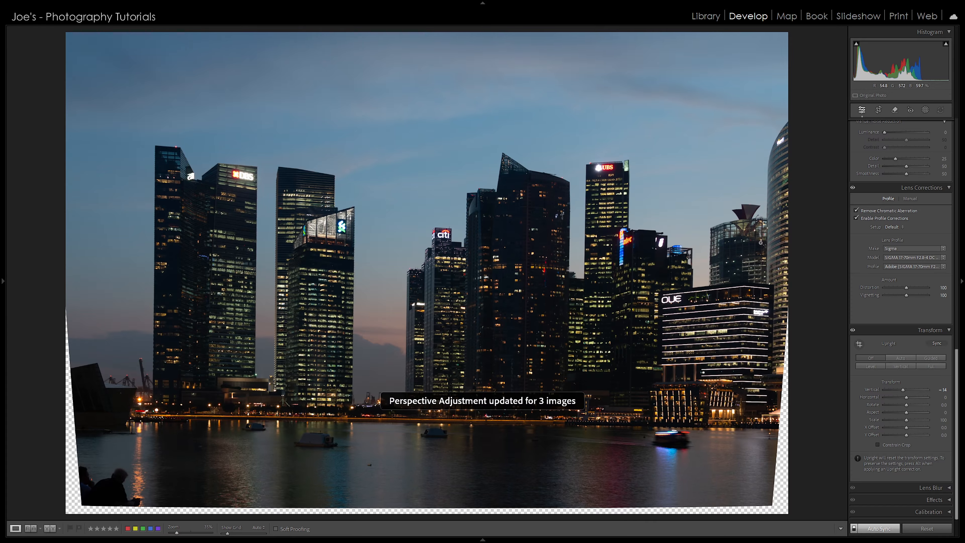
- Set the Vertical transform to -11 for the three photos
click(944, 389)
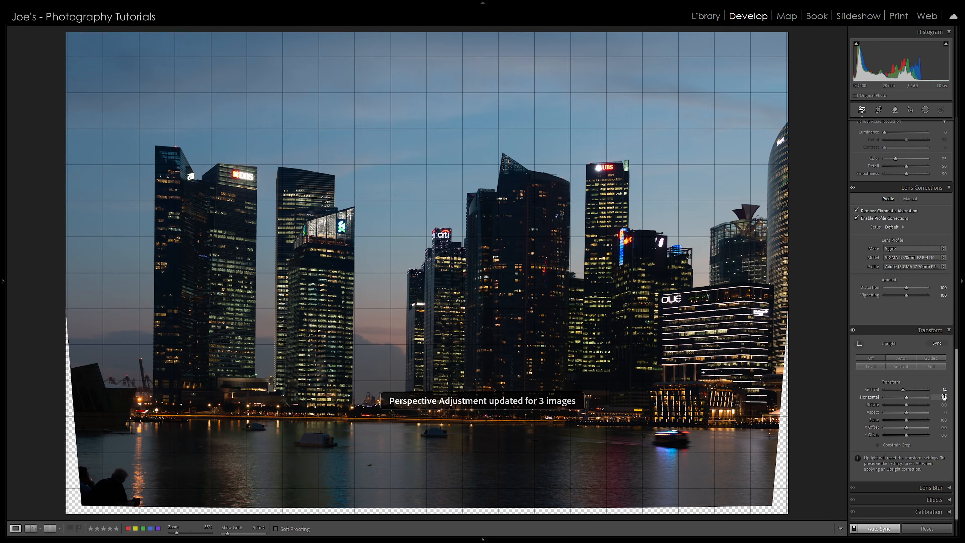
text(-11)
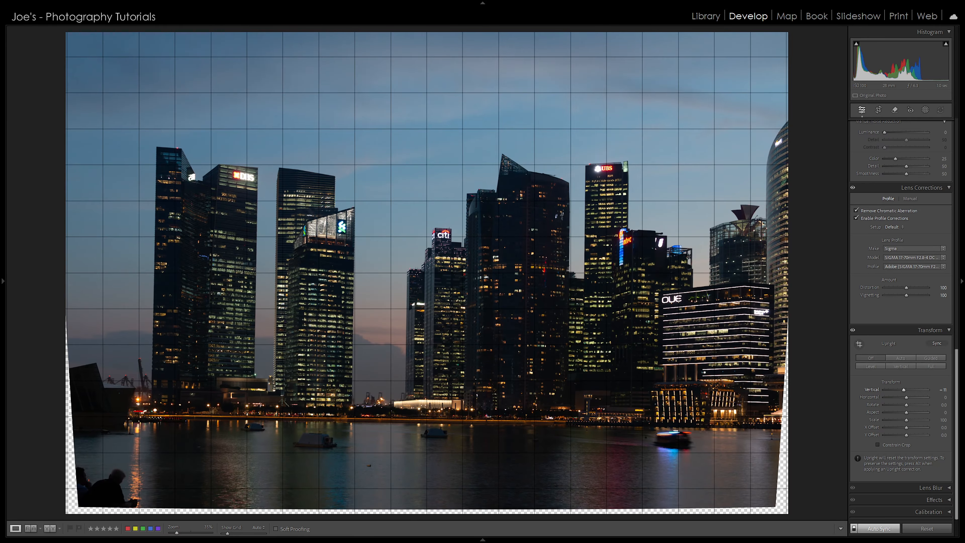
key(Return)
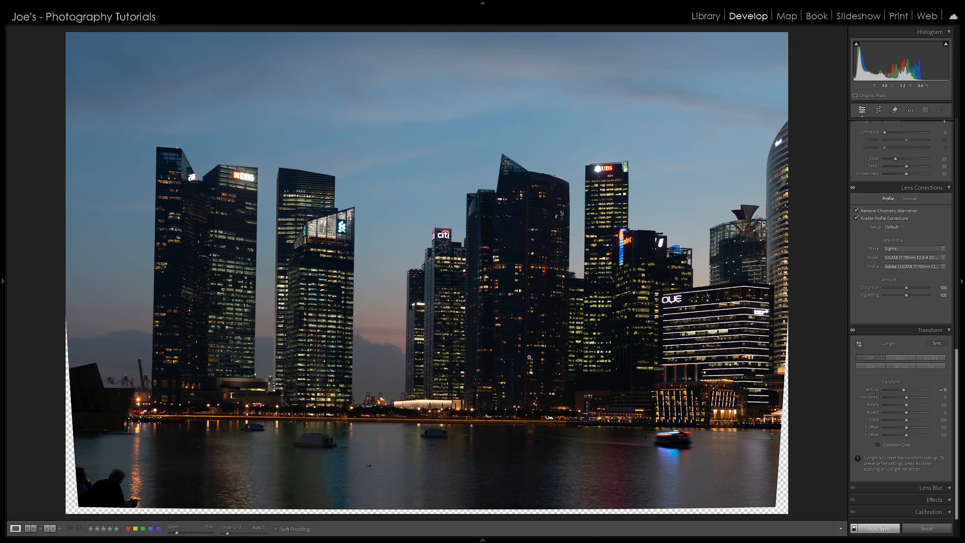
- Return to the Library, select the three corrected skyline photos and merge them into a panorama with the Spherical projection
click(704, 18)
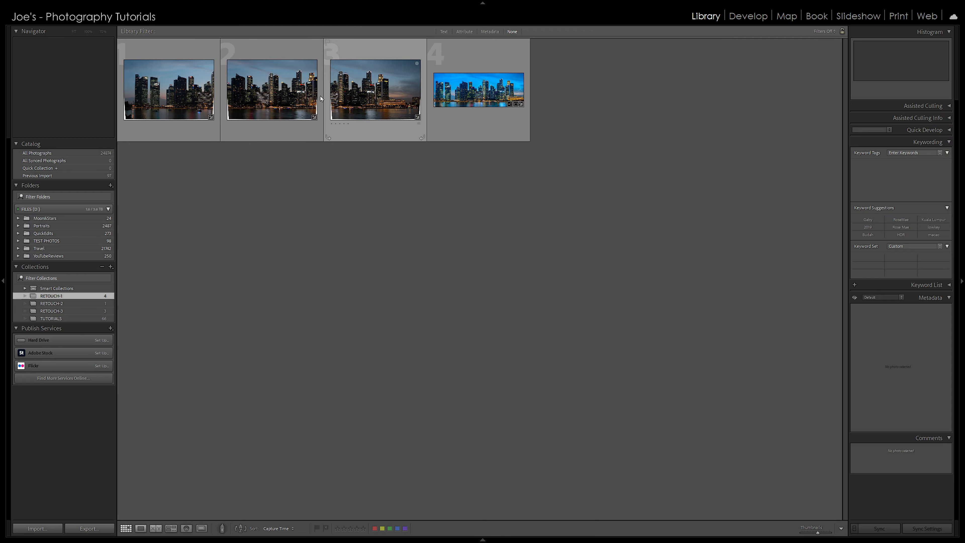
click(176, 101)
shift+click(375, 92)
key(ctrl+m)
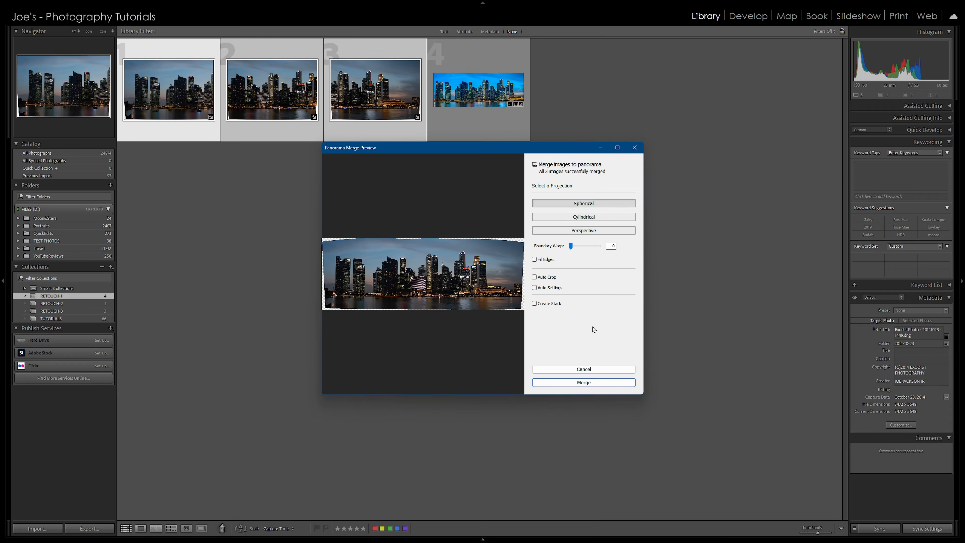
click(584, 383)
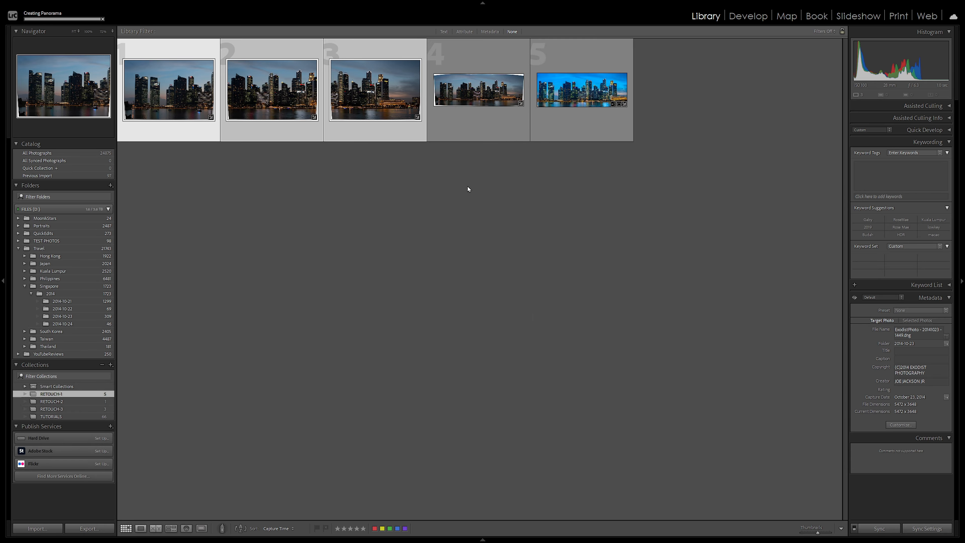
- Select only the newly merged skyline panorama and open it in Develop
click(468, 186)
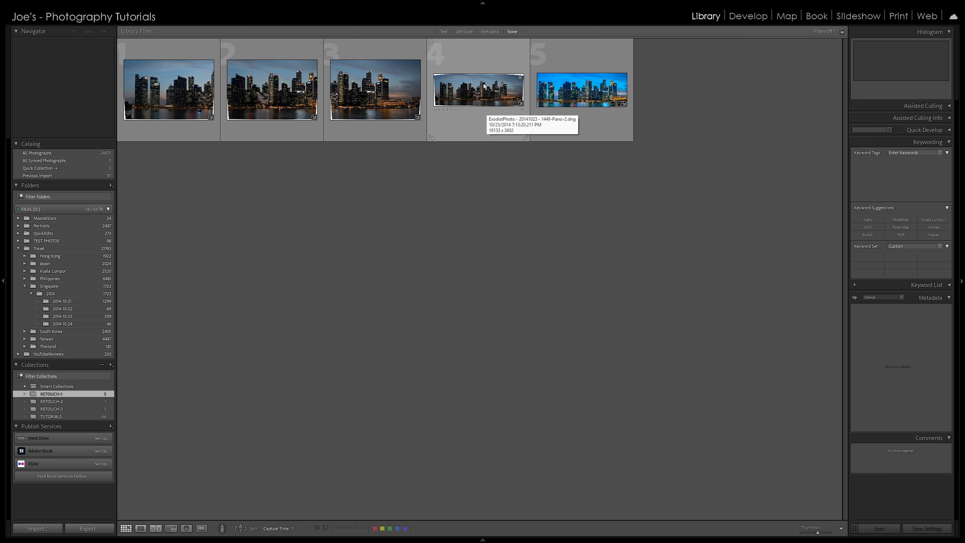
click(473, 93)
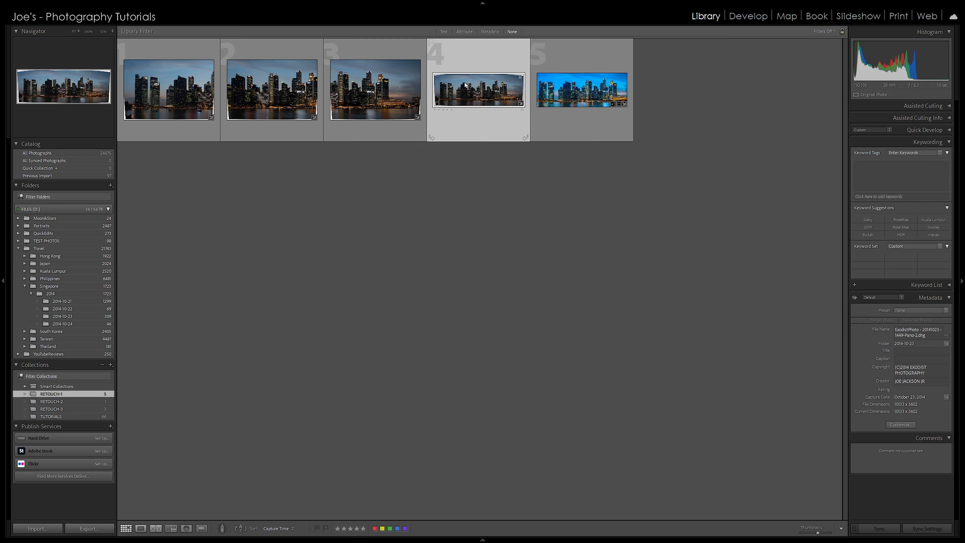
click(742, 17)
- Enable Denoise on the panorama at an amount of 50
click(329, 262)
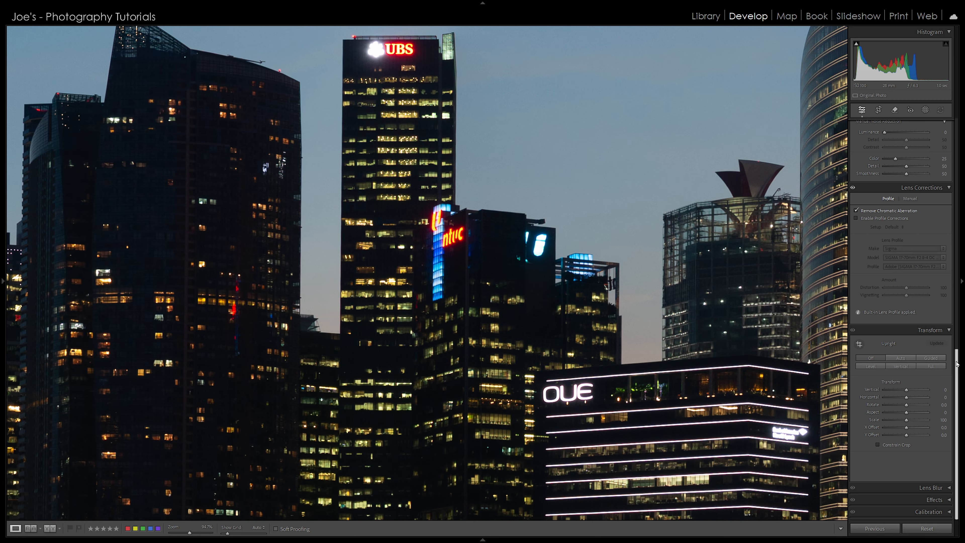
drag(956, 362, 956, 312)
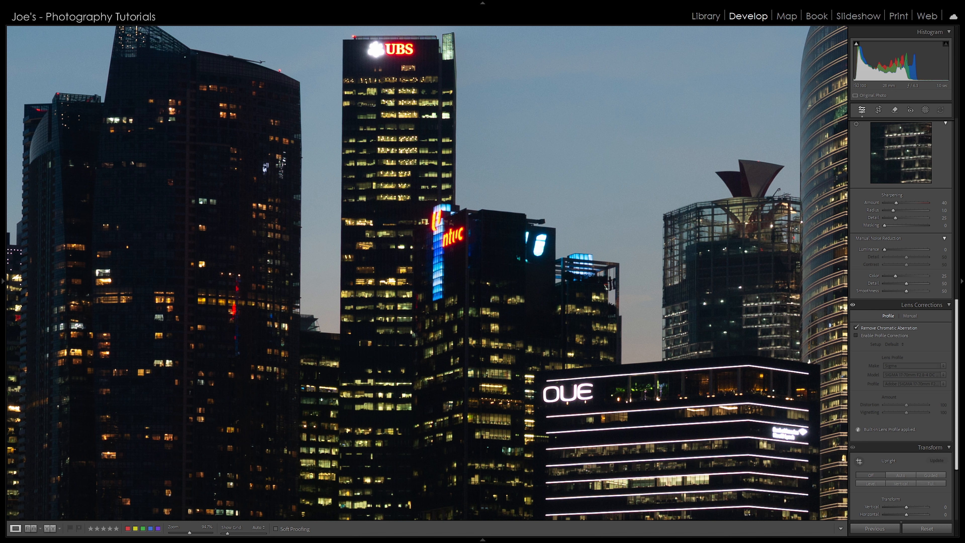
drag(956, 312, 956, 258)
click(856, 212)
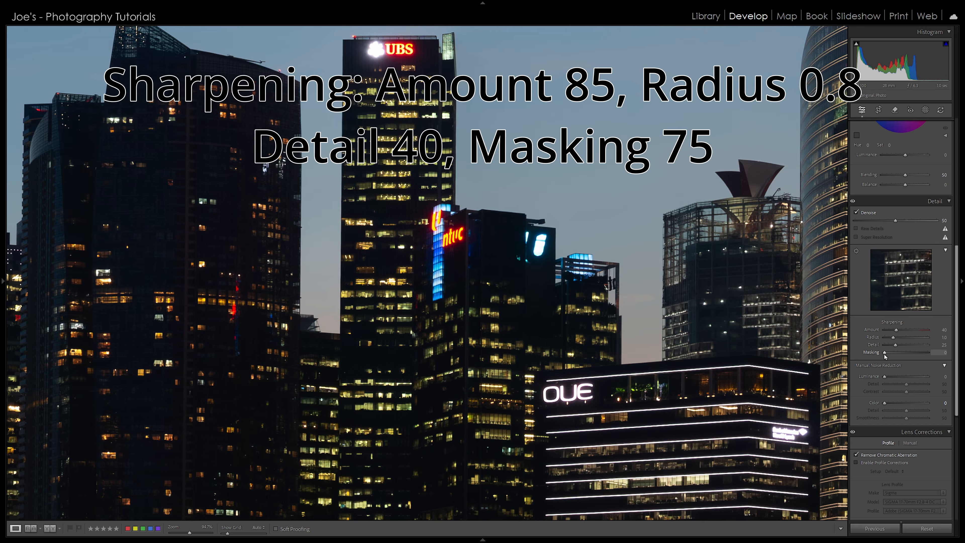
- Sharpen the panorama with Amount 85, Radius 0.8, Detail 39 and Masking 74
key(alt)
drag(884, 354, 916, 359)
alt+click(896, 331)
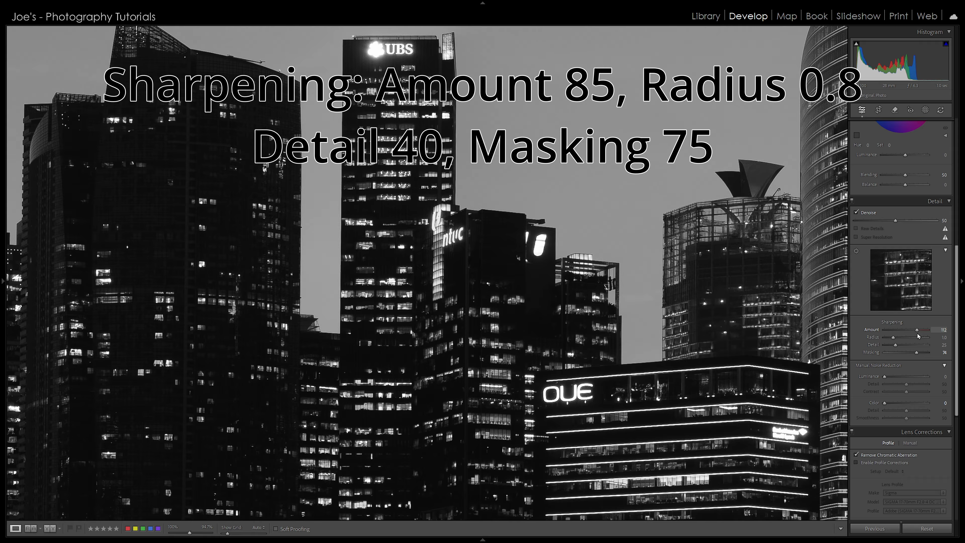
drag(910, 334, 909, 335)
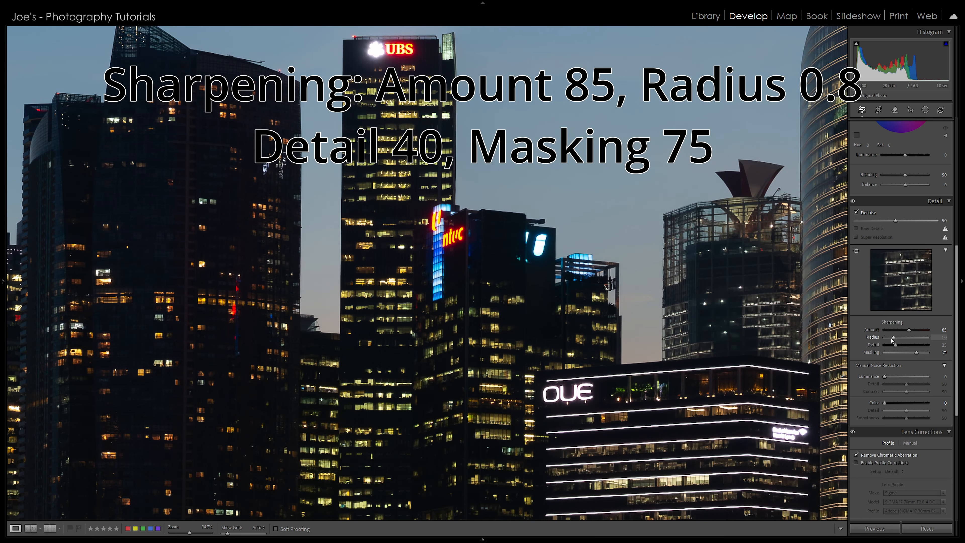
drag(894, 340, 903, 346)
- Start cropping the panorama, pulling the upper-left crop corner inward past the transparent edges
click(427, 273)
click(878, 110)
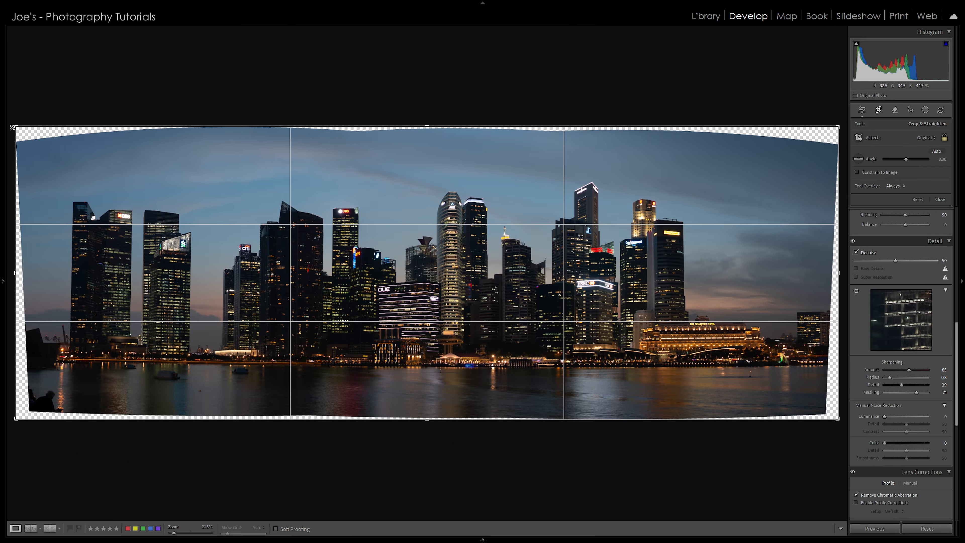
drag(15, 126, 24, 134)
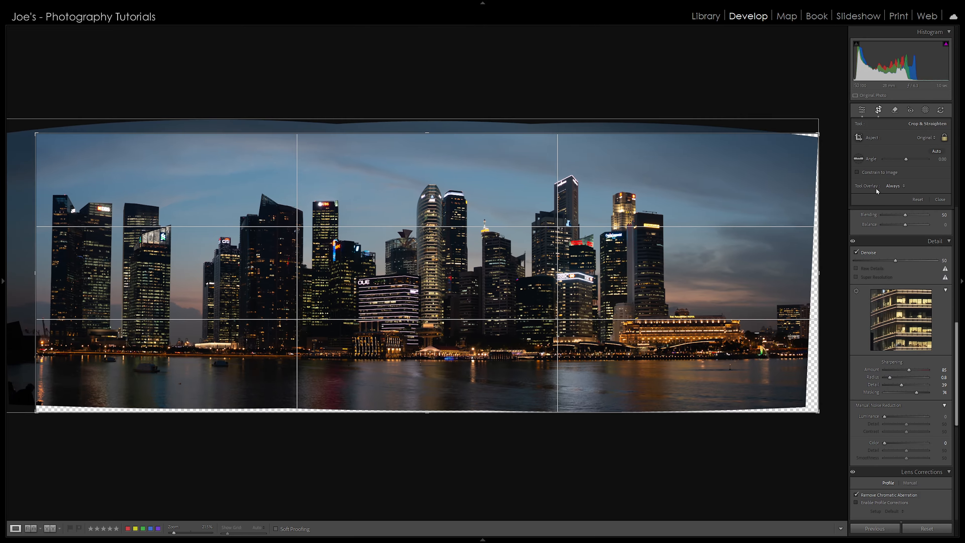